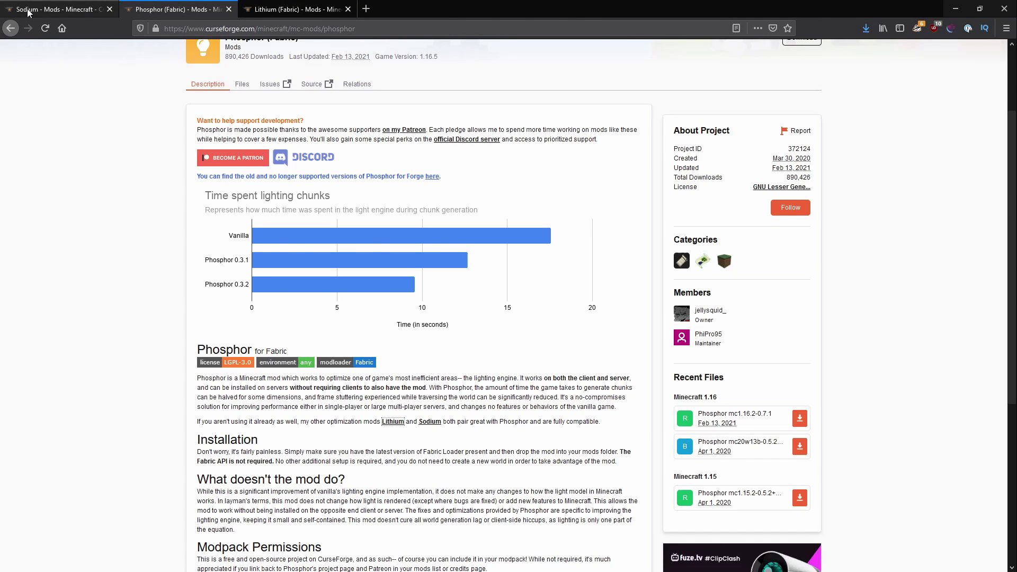
Step: Download the Minecraft 1.16 Sodium file from its CurseForge page
click(197, 10)
click(279, 10)
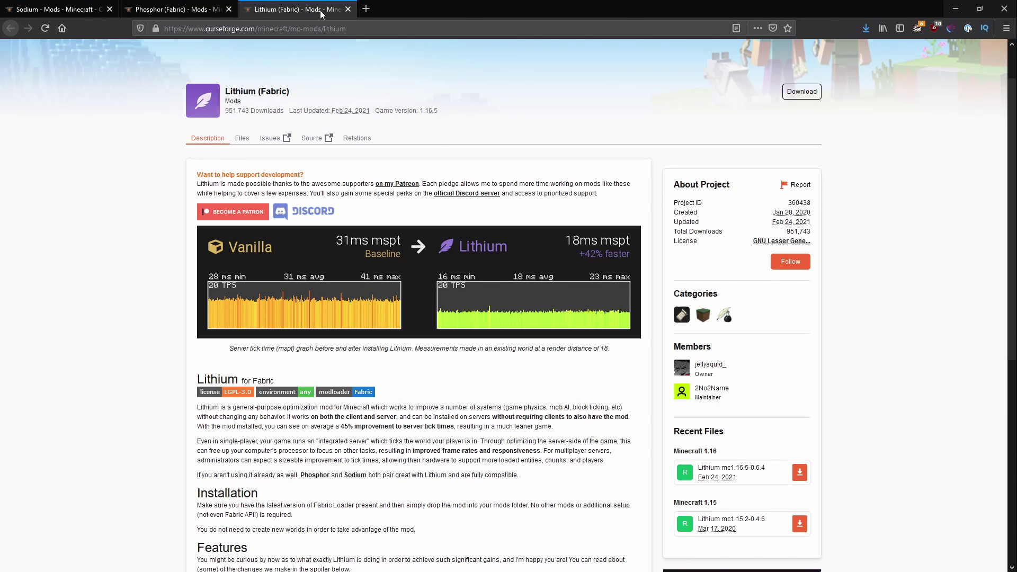
click(90, 15)
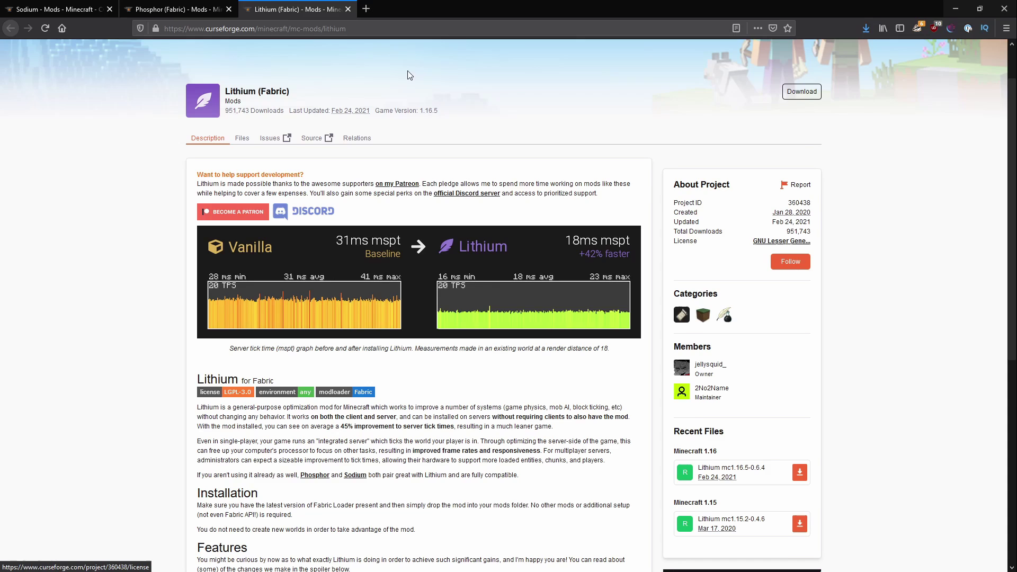
key(ctrl+shift+Tab)
key(ctrl+shift+Tab)
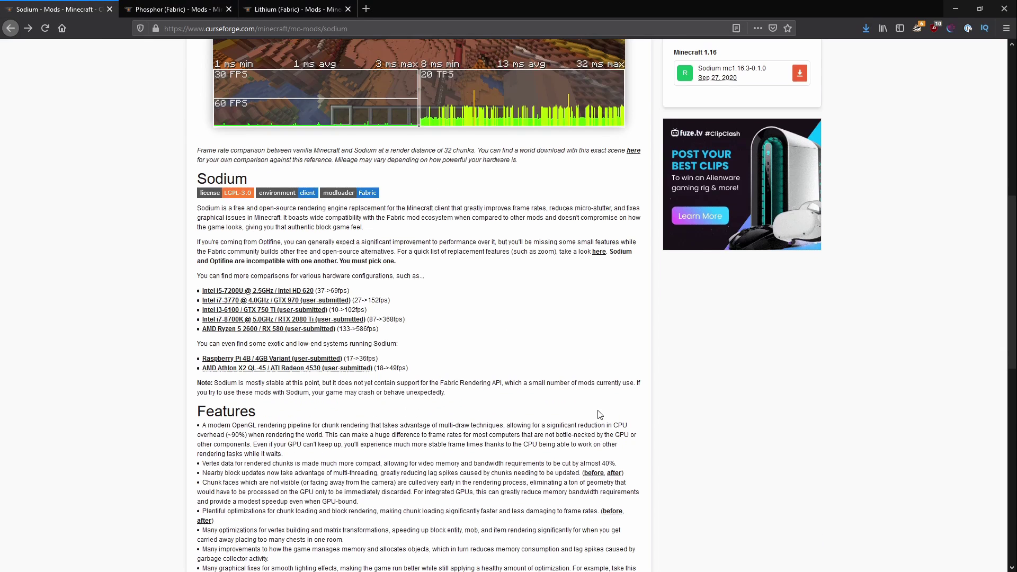
scroll(599, 414, up, 10)
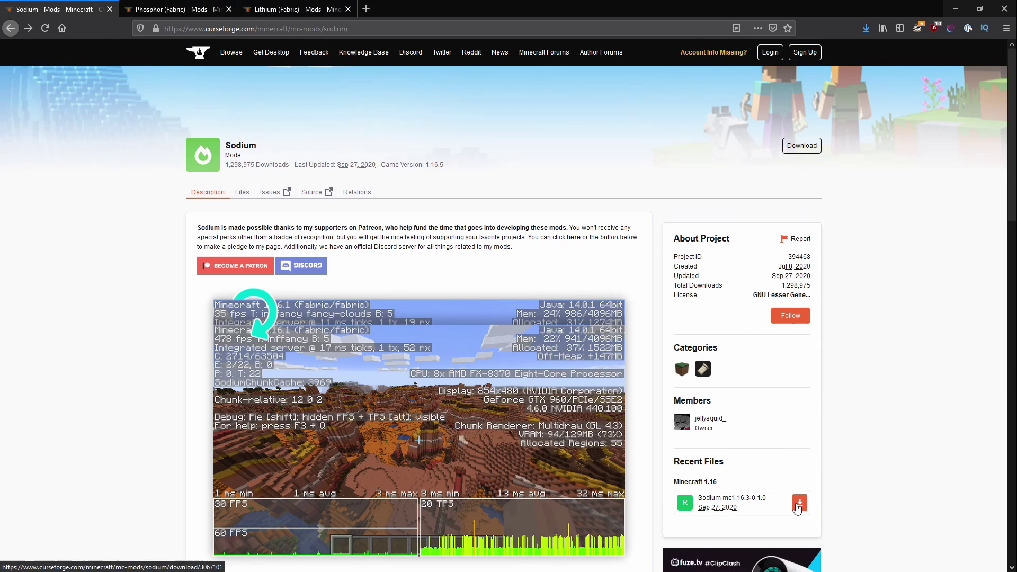
click(767, 504)
Step: Get the Phosphor (Fabric) and Lithium 1.16.5 downloads going from their CurseForge tabs
click(203, 19)
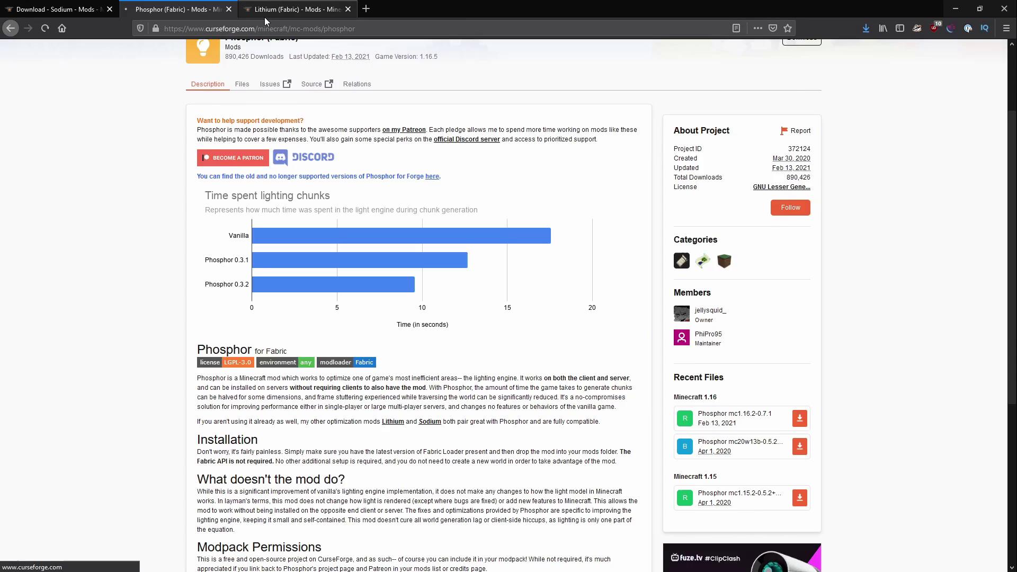
key(ctrl+Tab)
click(799, 472)
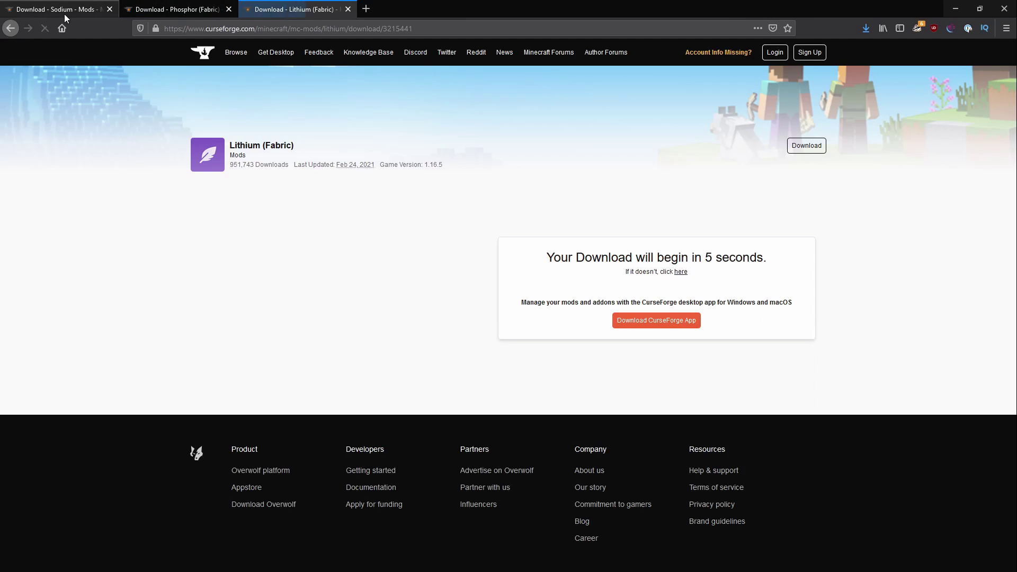
click(63, 13)
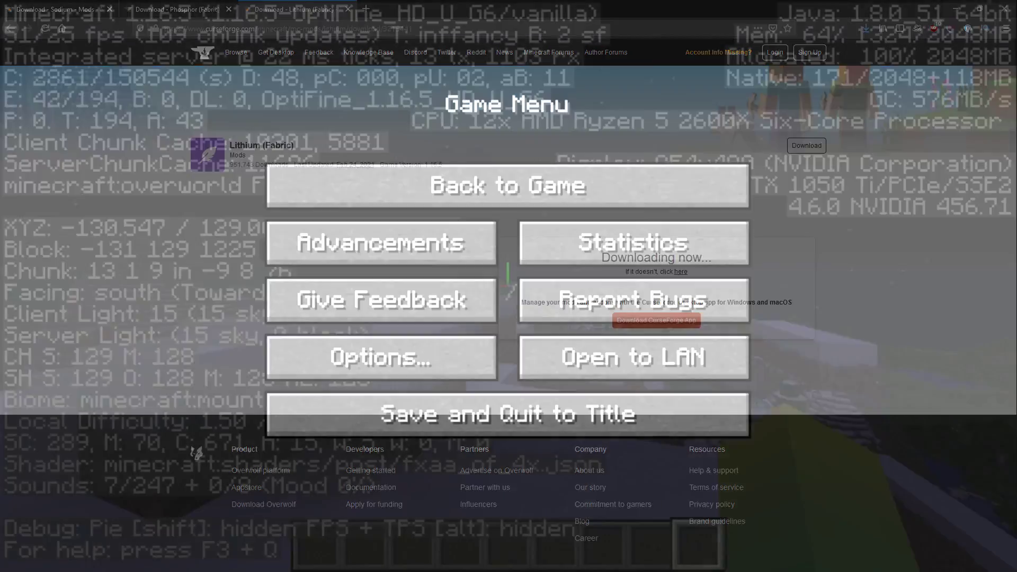
Step: Check OptiFine's Video Settings from the pause menu, then return to the game
key(Escape)
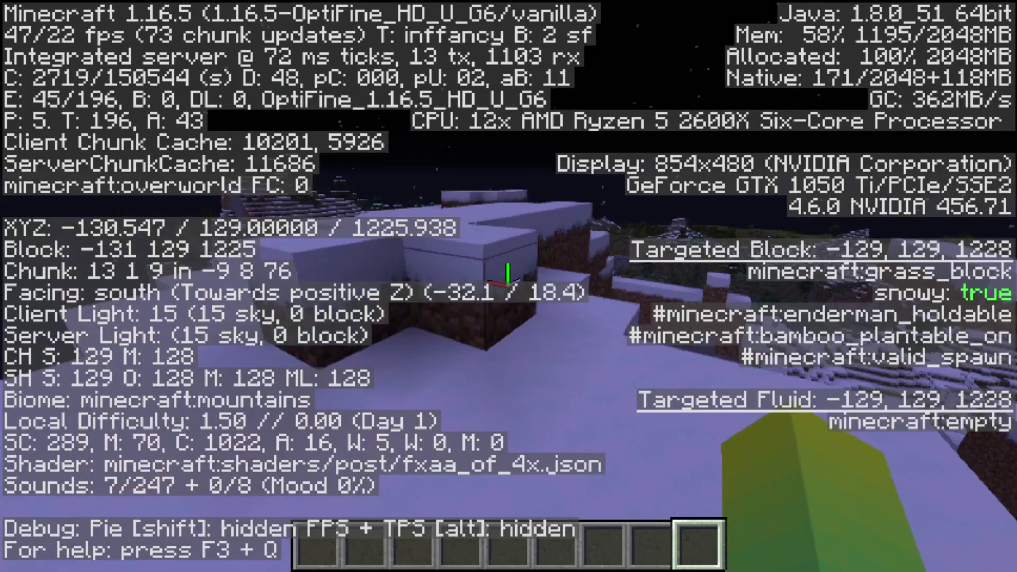
key(Escape)
click(354, 337)
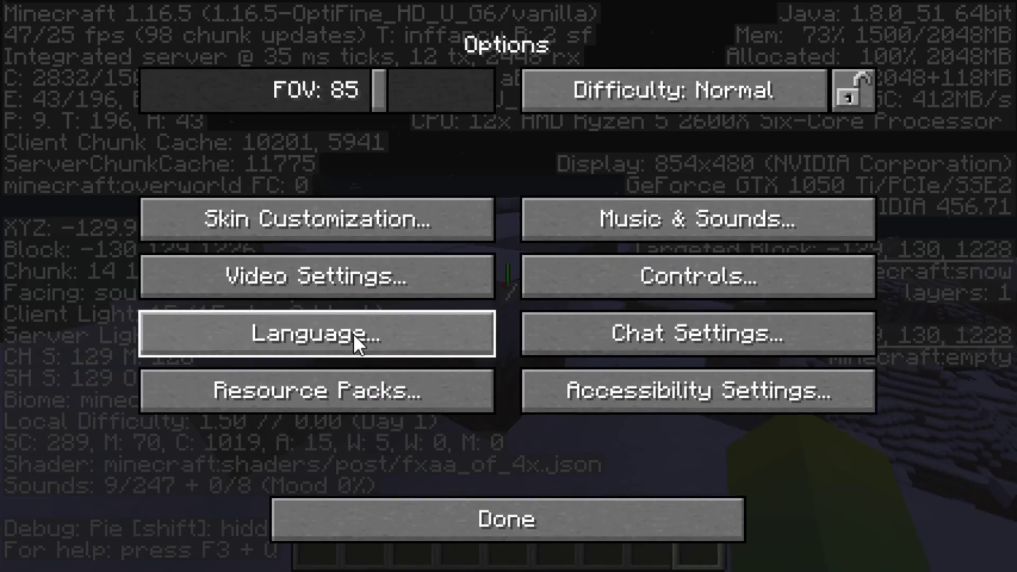
click(354, 277)
key(Escape)
key(Escape)
key(Escape)
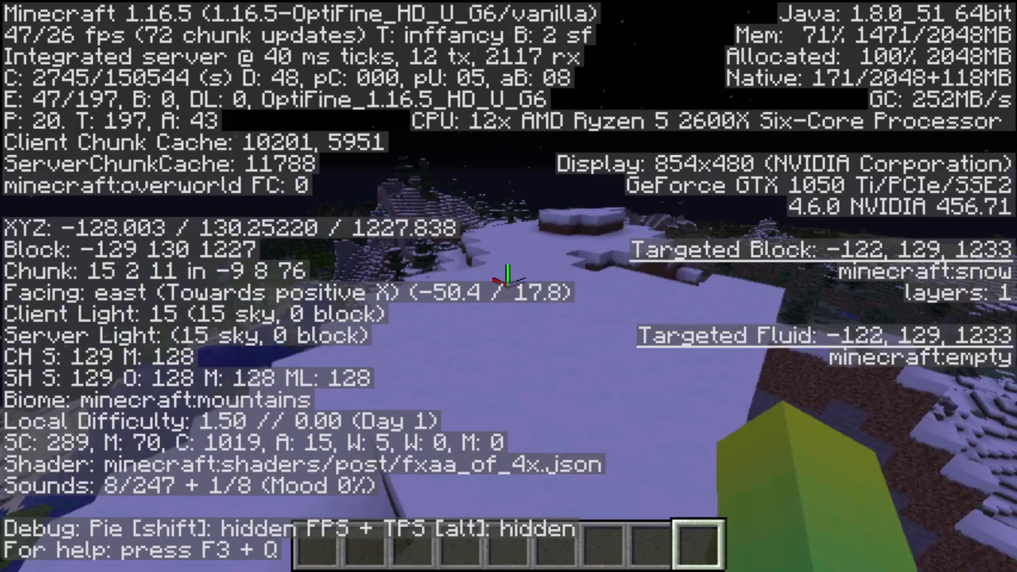
Step: Walk over and around the snowy mountains watching the F3 FPS readout, then pause
key(w)
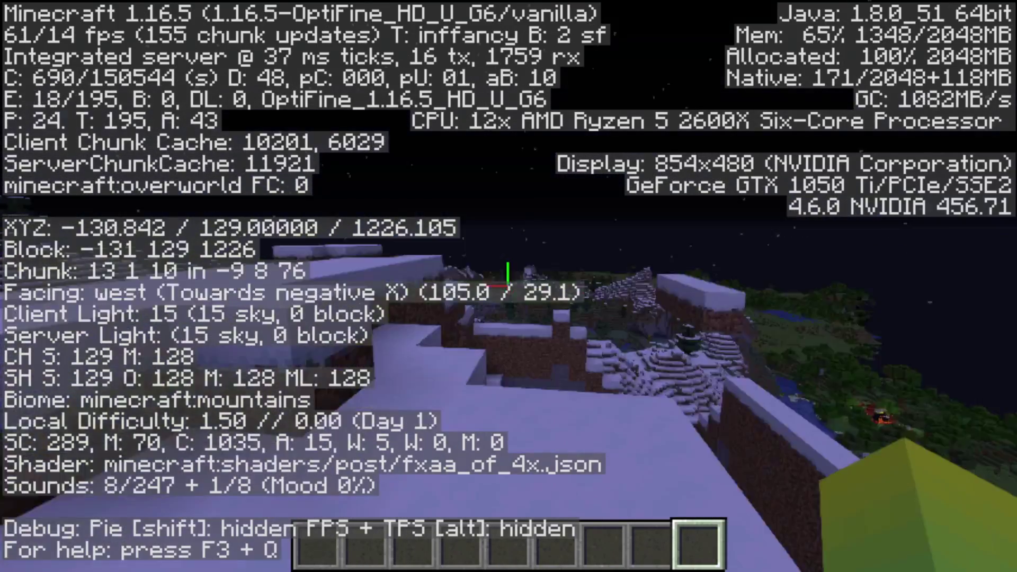
key(w)
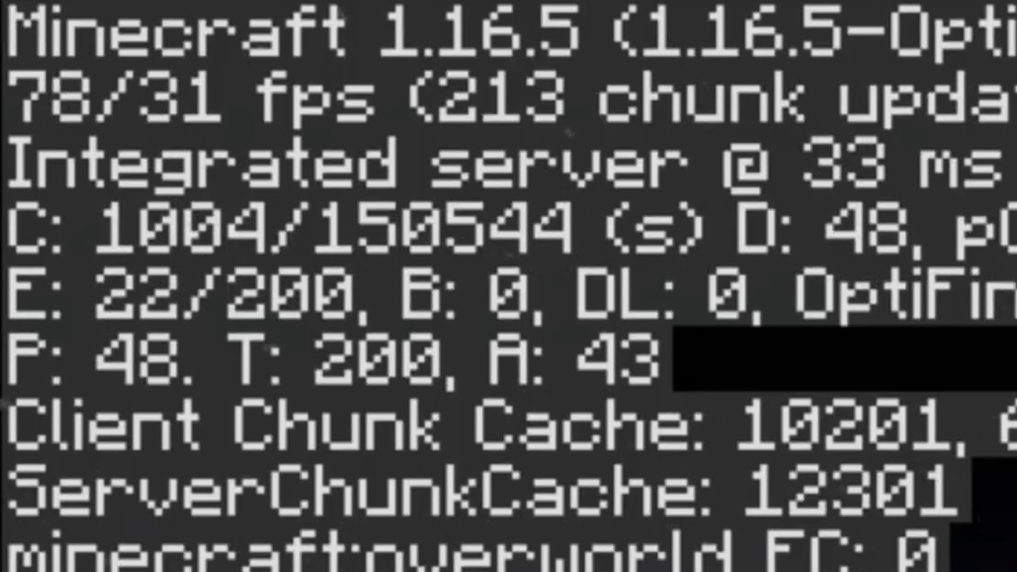
key(w)
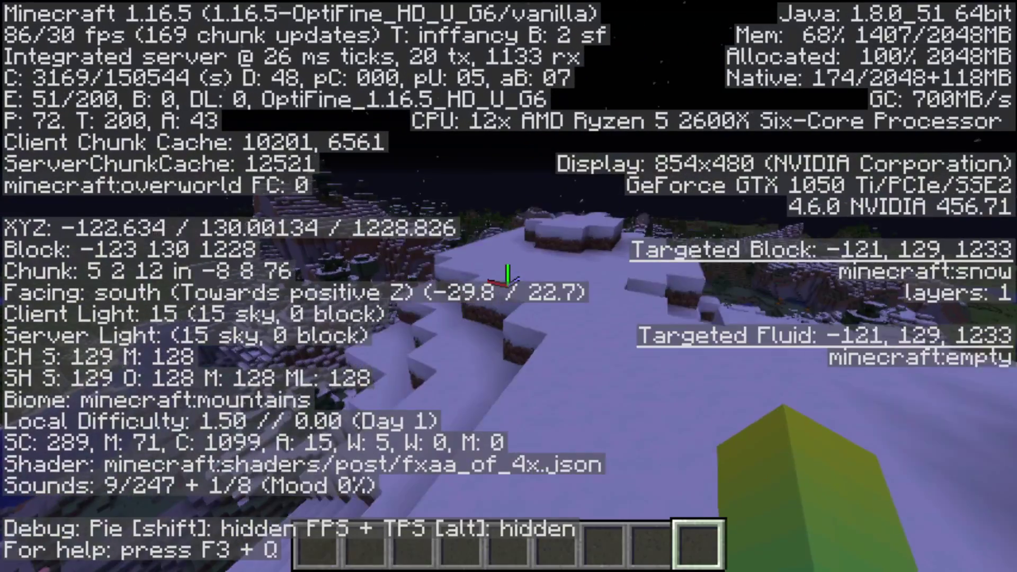
key(w)
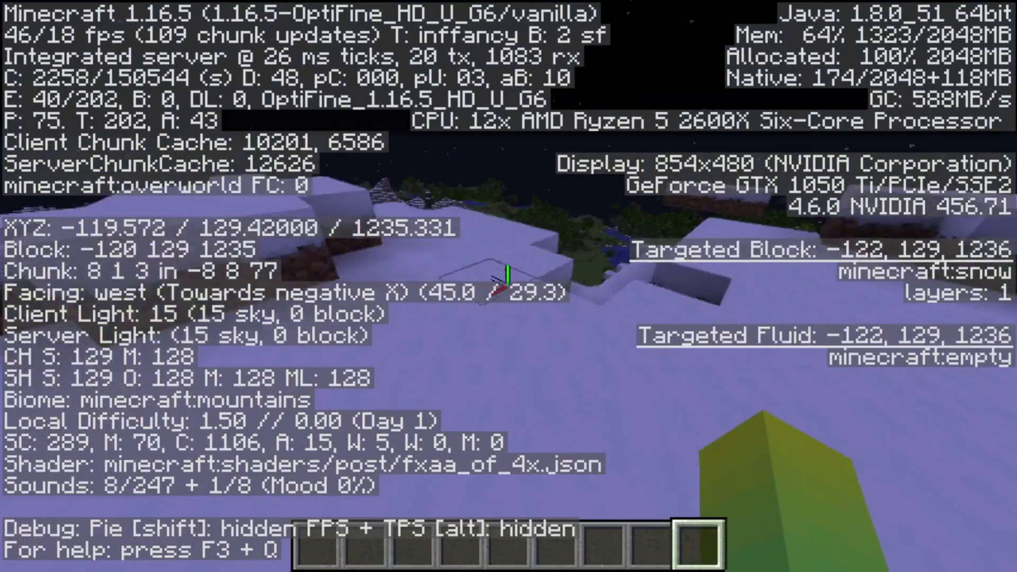
key(w)
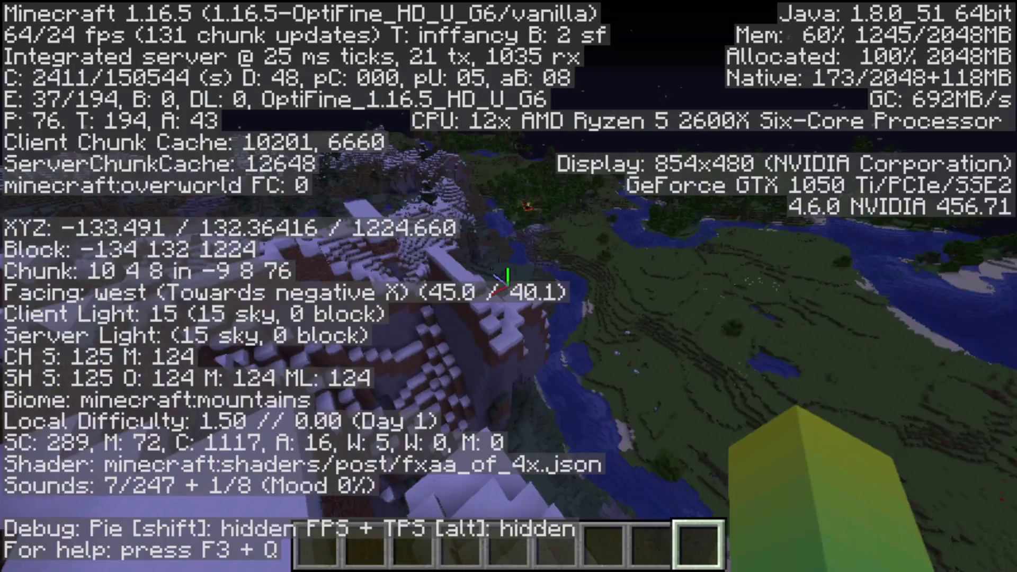
key(w)
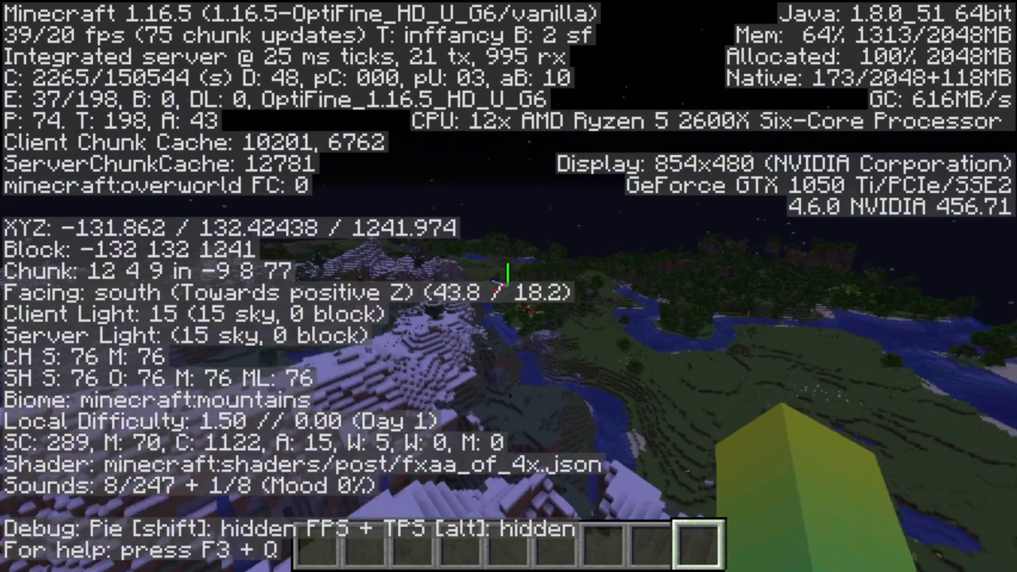
key(w)
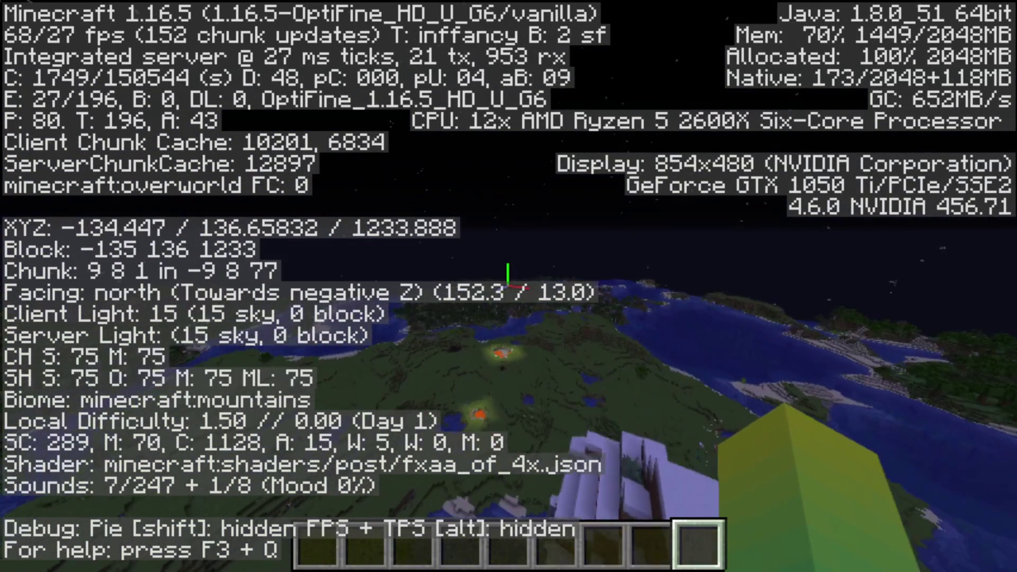
key(w)
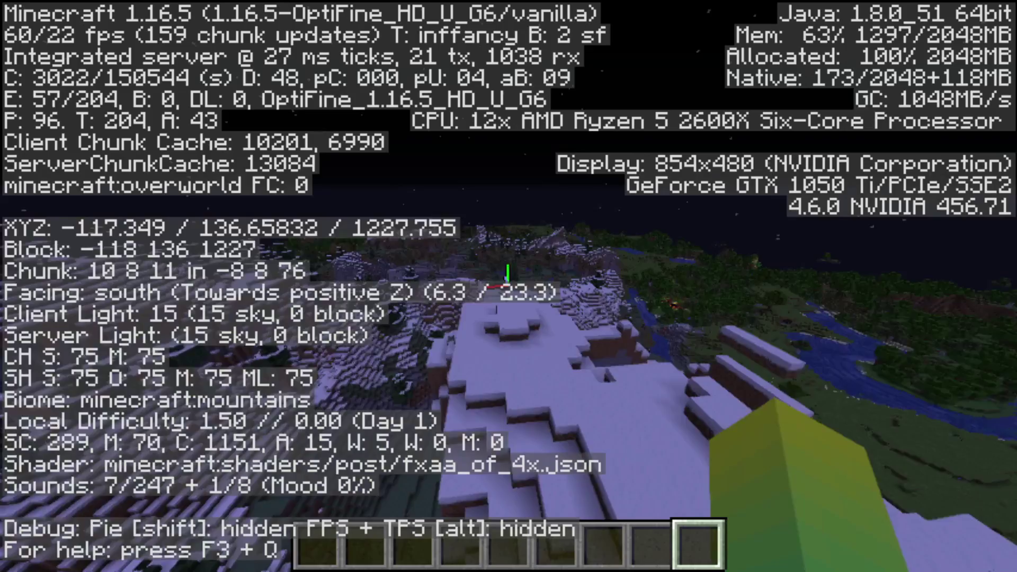
key(w)
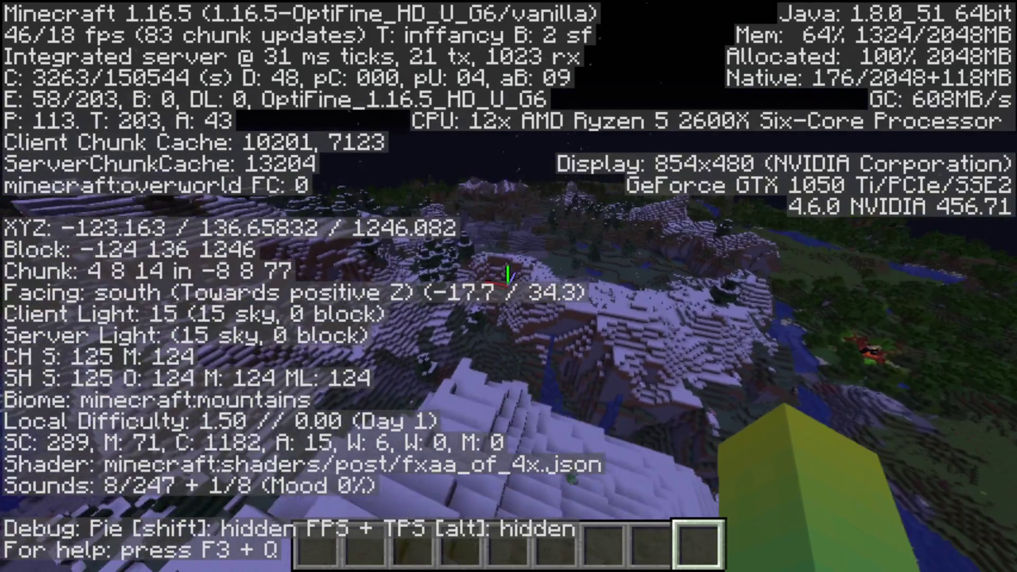
key(w)
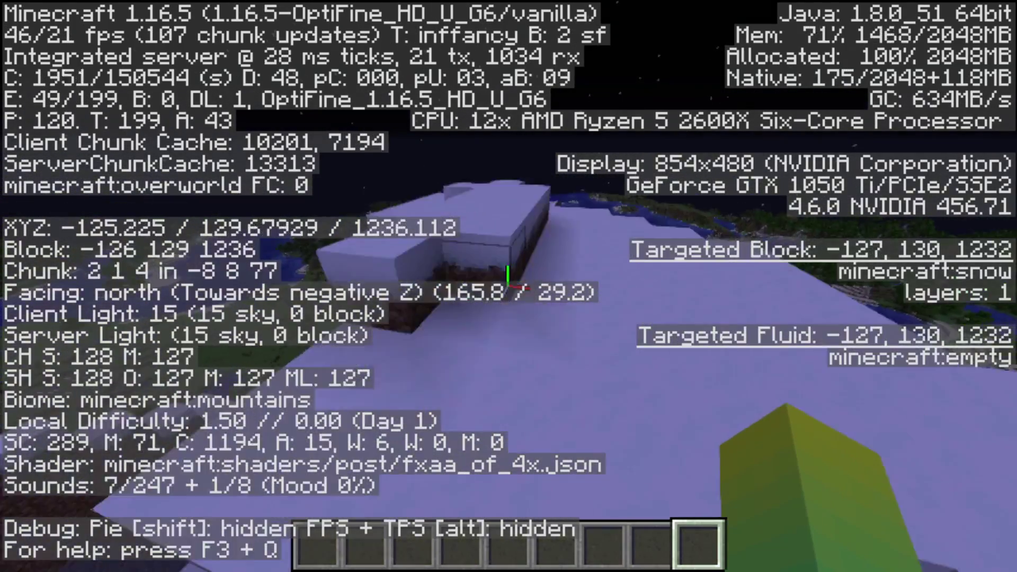
key(w)
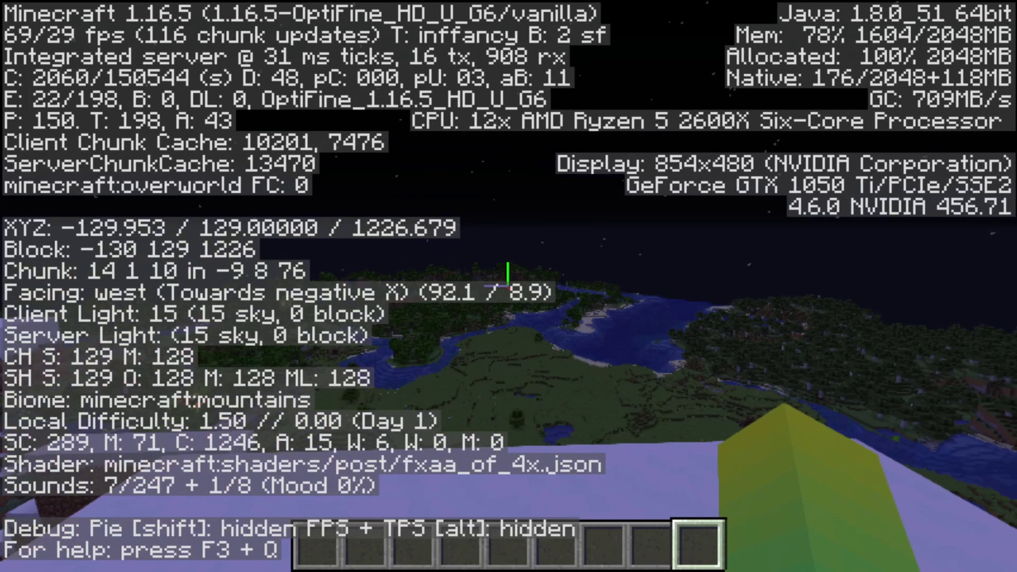
key(Escape)
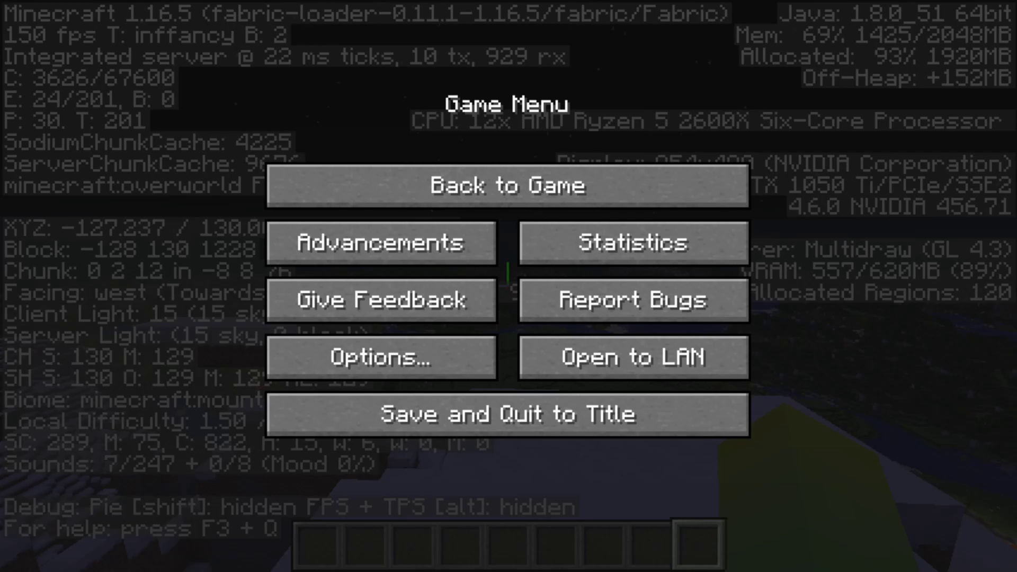
Step: Look over Sodium's video settings in the Fabric client, then resume play
click(422, 383)
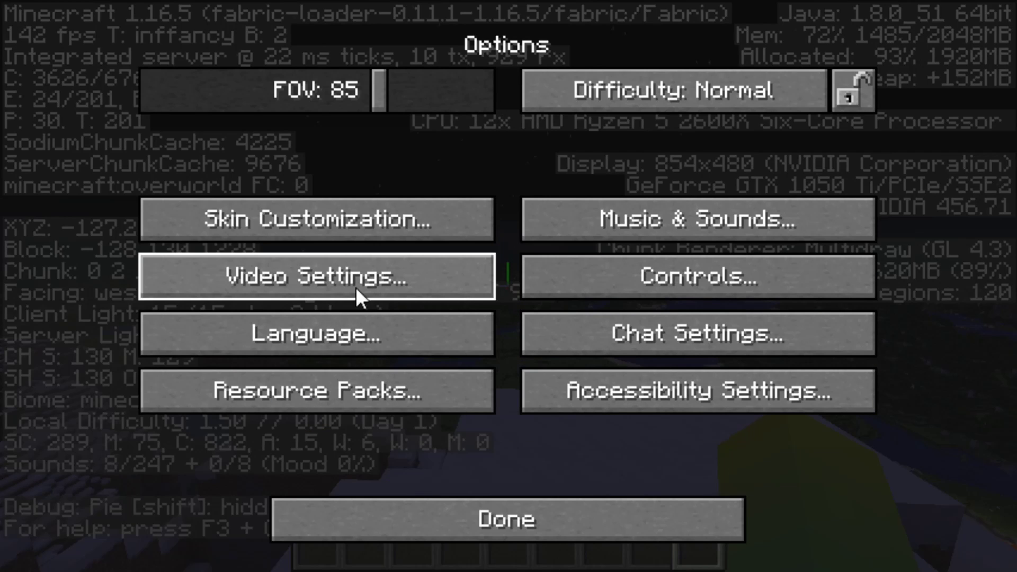
click(325, 260)
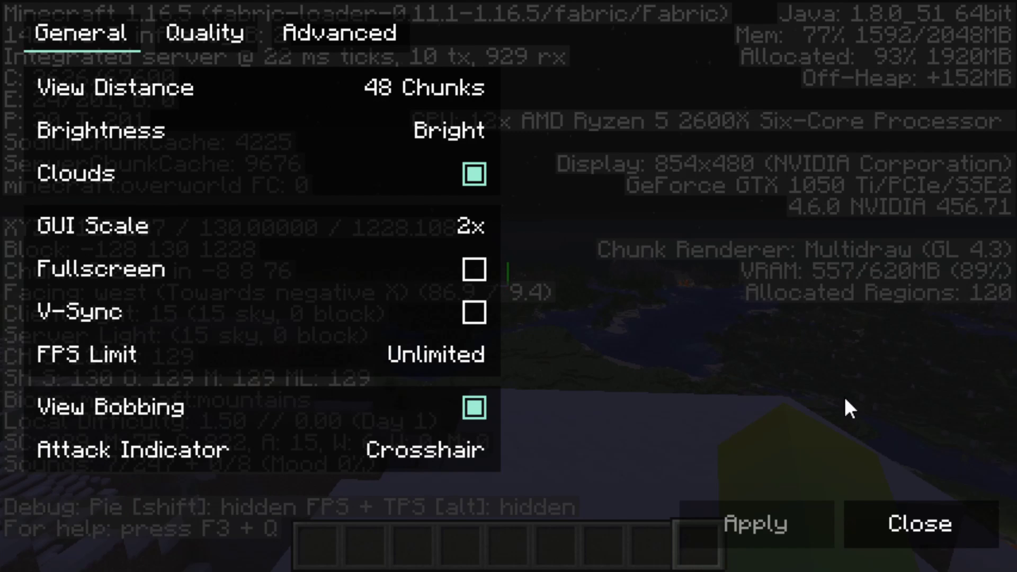
click(902, 536)
click(739, 517)
key(Escape)
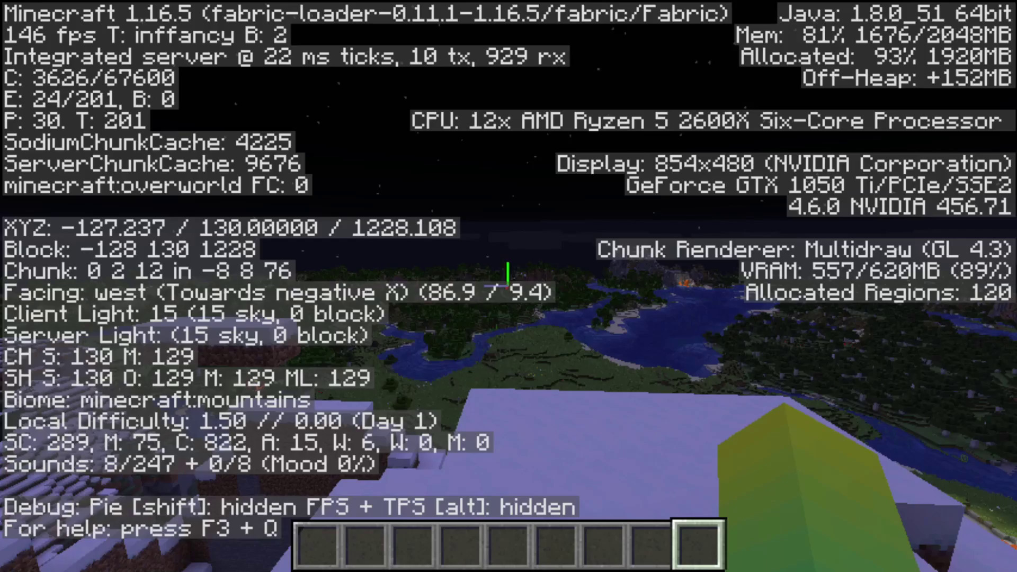
Step: Walk and jump across the snowy peak toward the northwest while FPS is shown
mouse_move(509, 286)
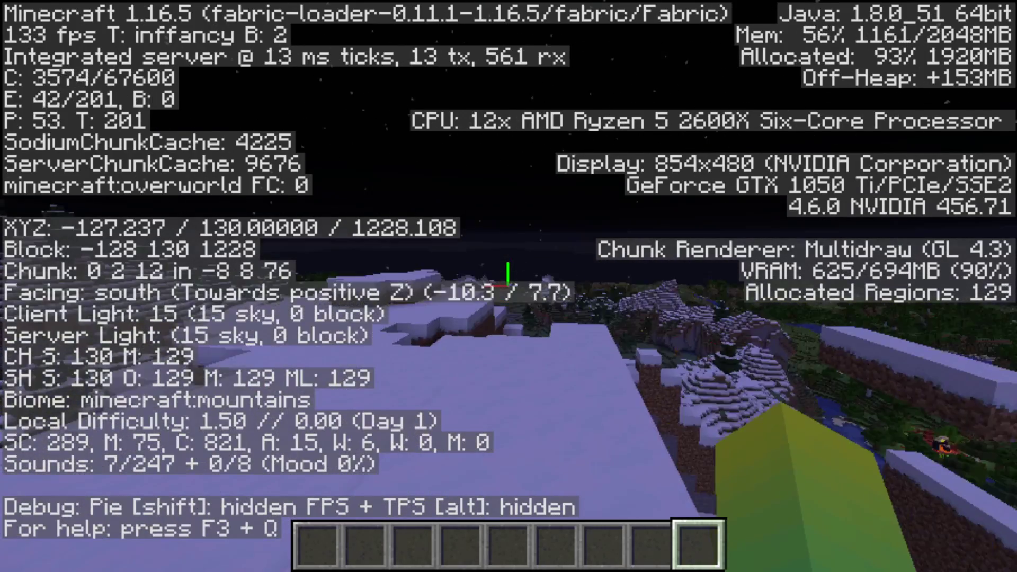
key(w)
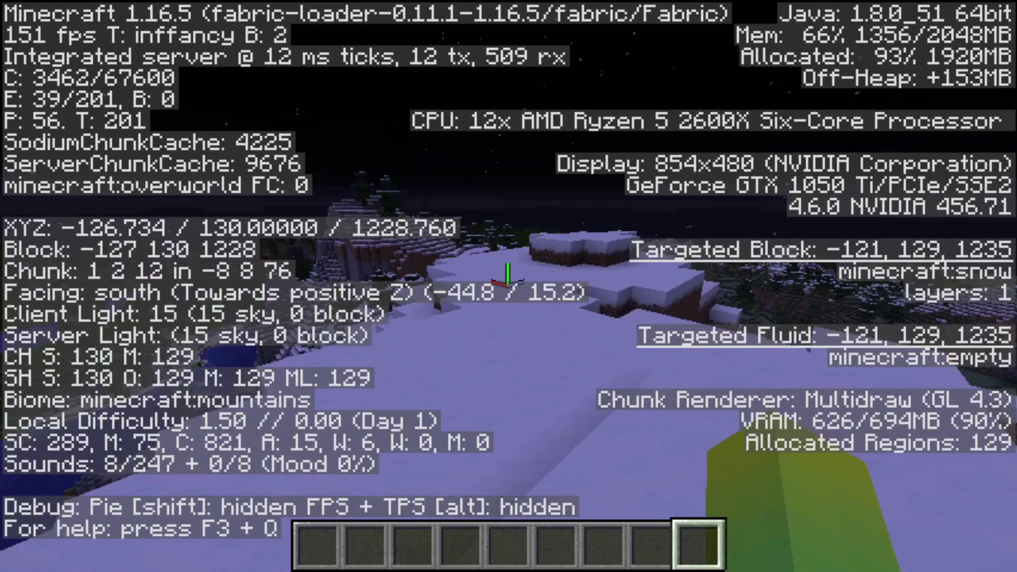
key(w)
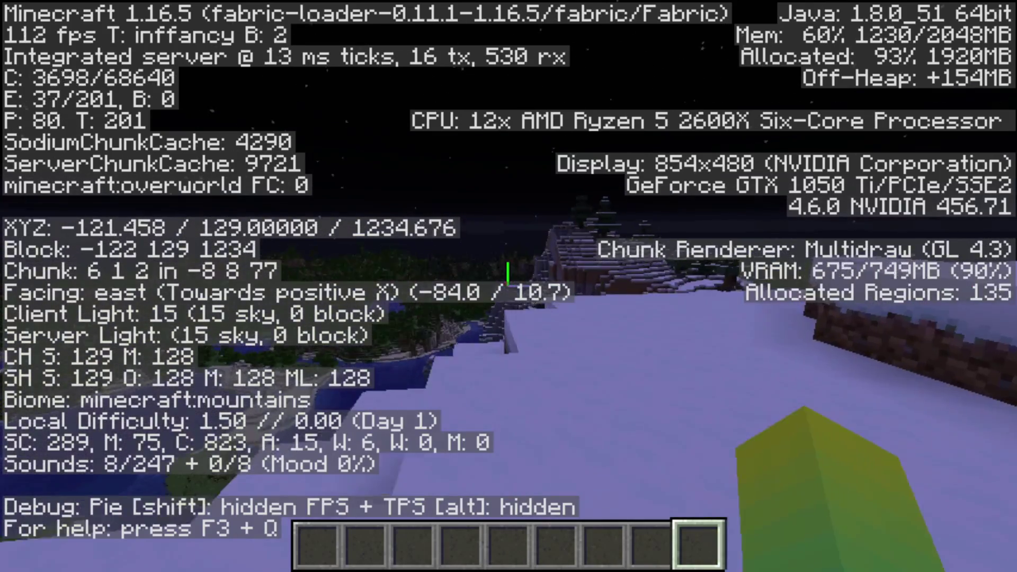
key(w)
key(space)
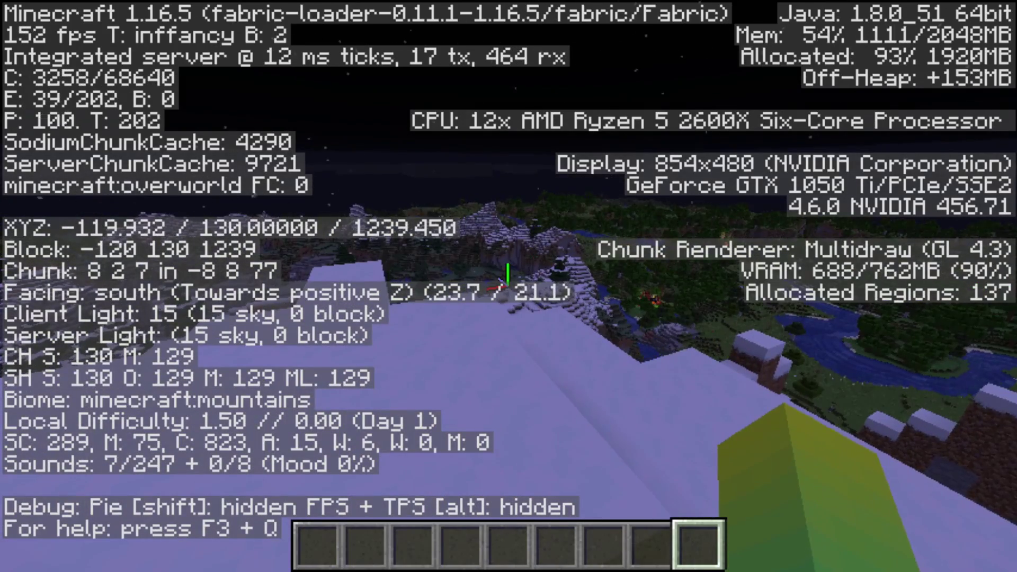
key(w)
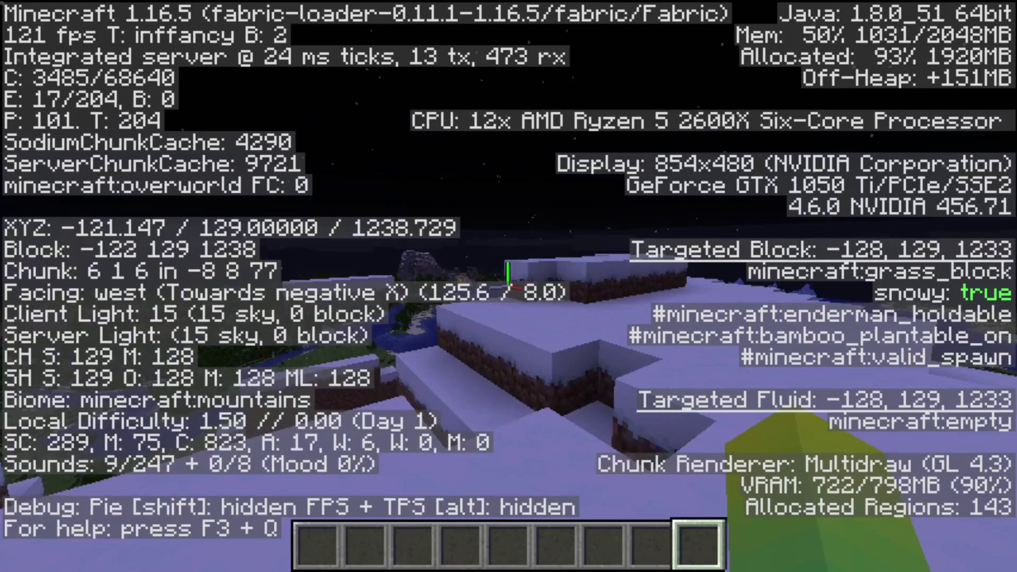
key(w)
key(space)
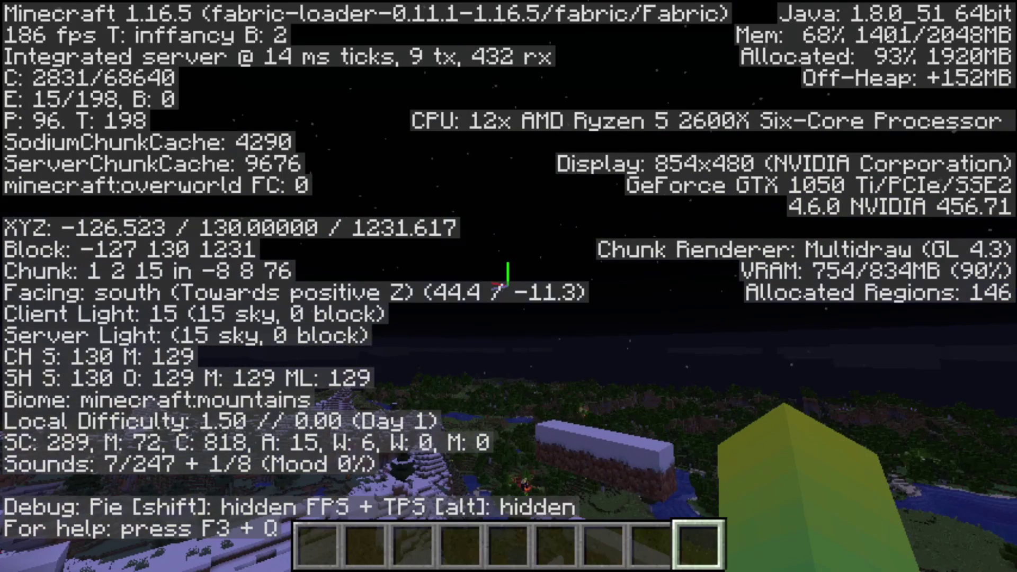
Step: Roam north, east toward the creeper, and back along the ridge, then resume OptiFine's Nether game
key(w)
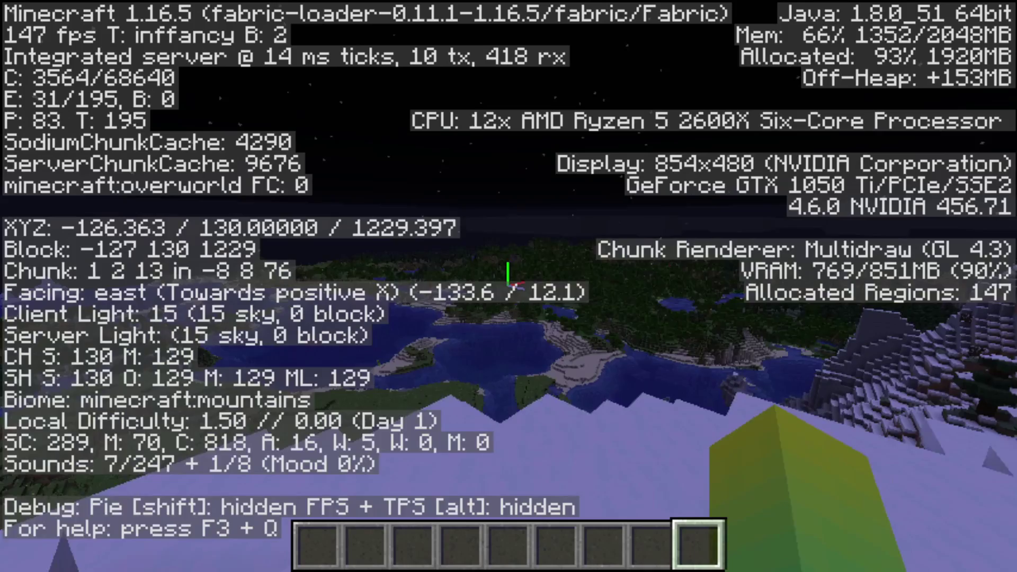
key(w)
key(w)
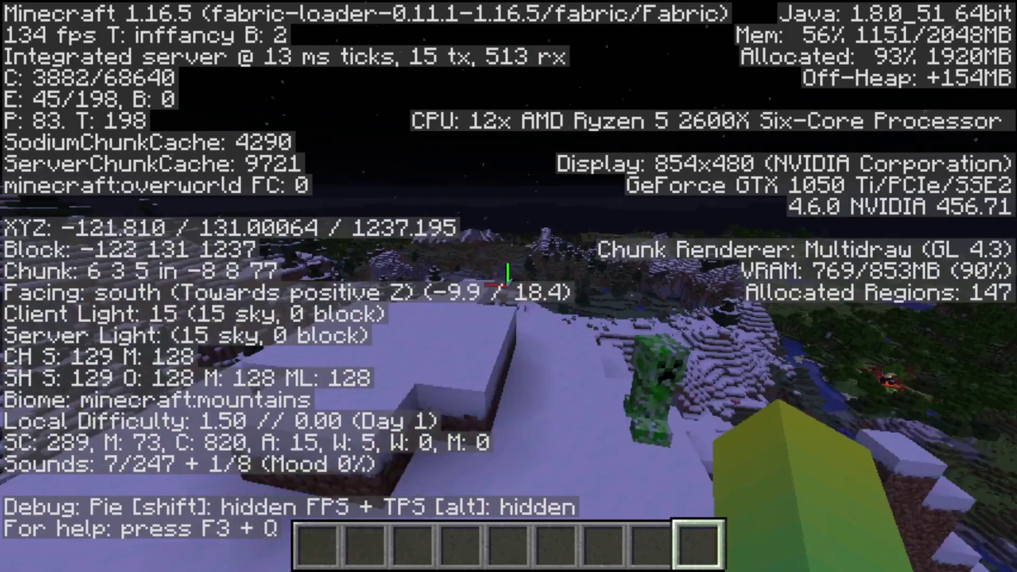
key(w)
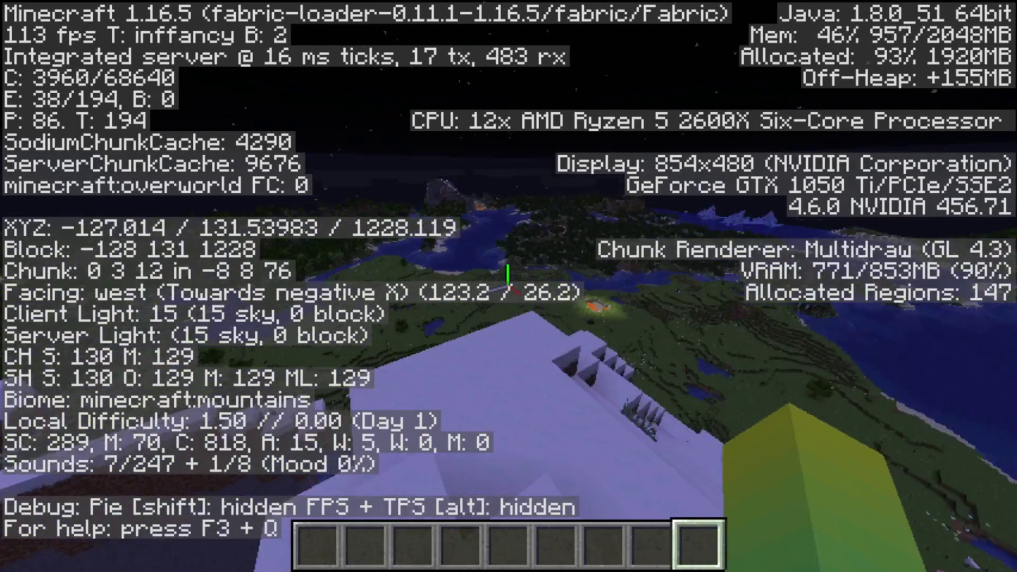
key(w)
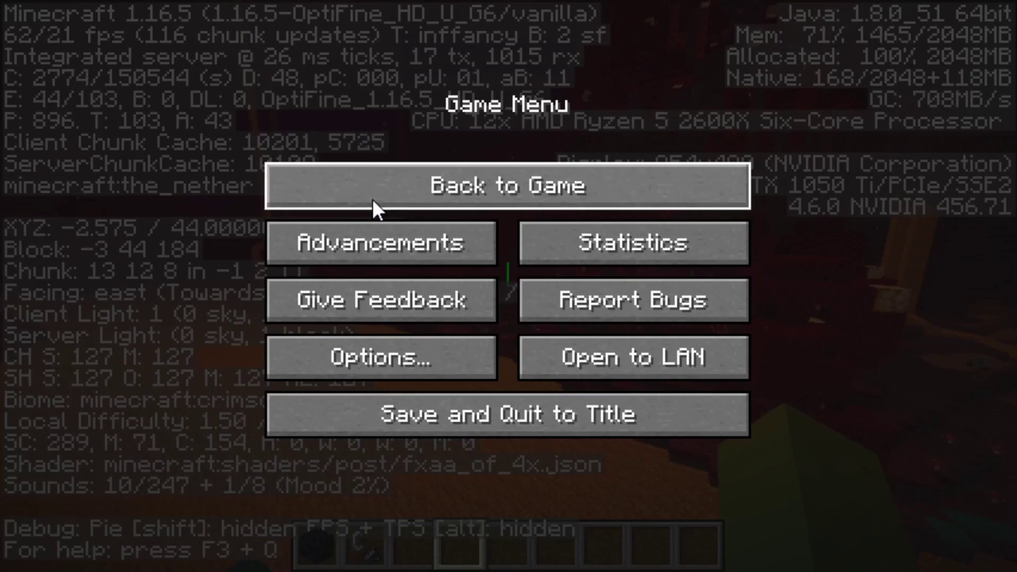
click(373, 198)
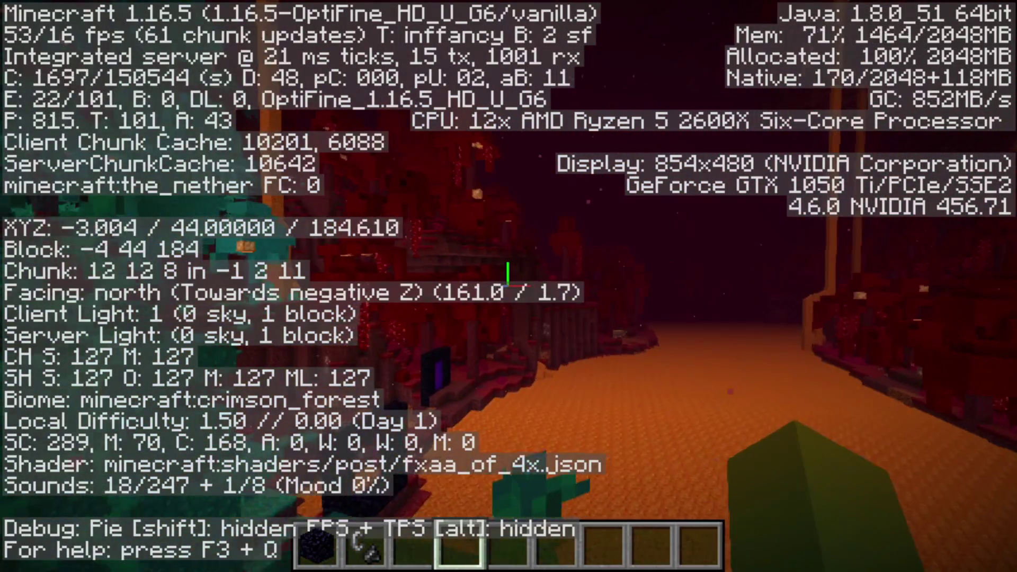
Step: Pause OptiFine in the crimson forest, play briefly on Fabric, then pause again
key(Escape)
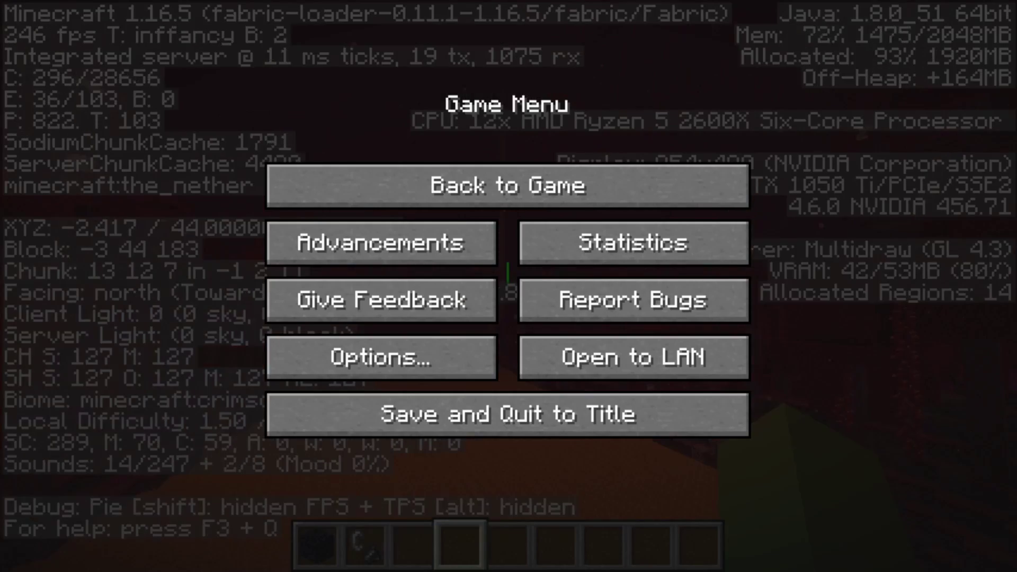
key(Escape)
mouse_move(508, 287)
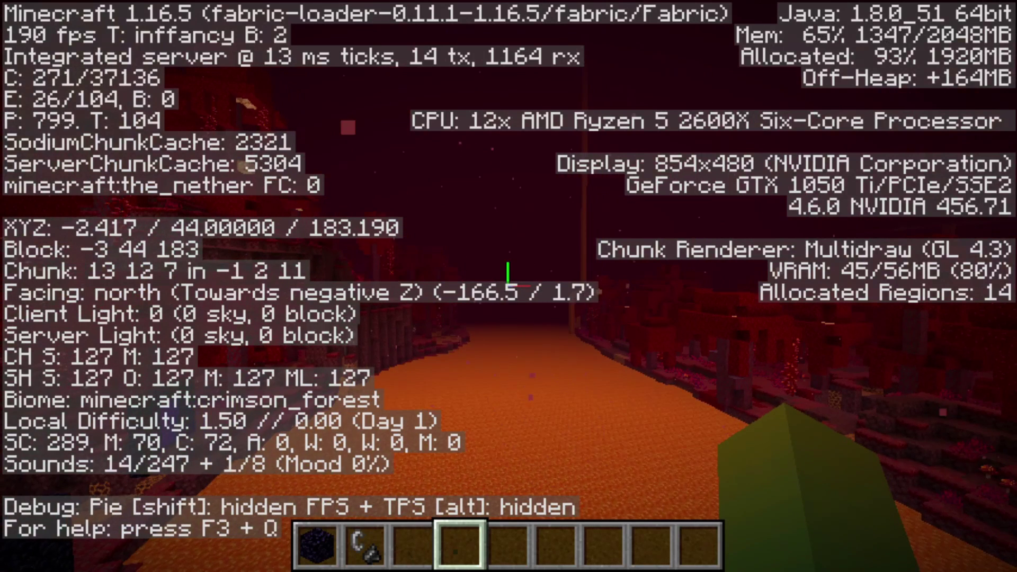
key(Escape)
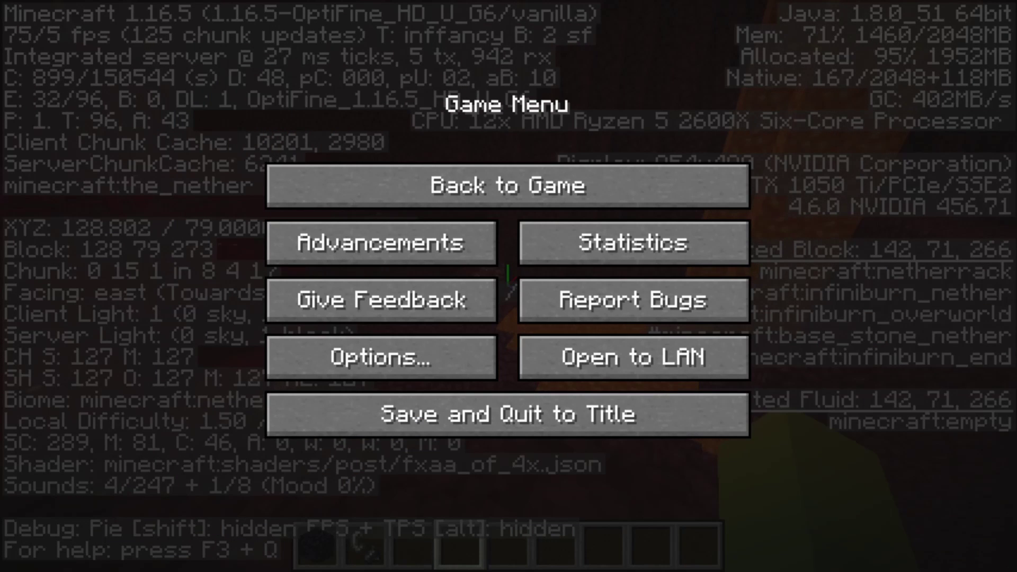
Step: Resume OptiFine and walk and climb through the nether wastes toward the lava, then pause
click(409, 195)
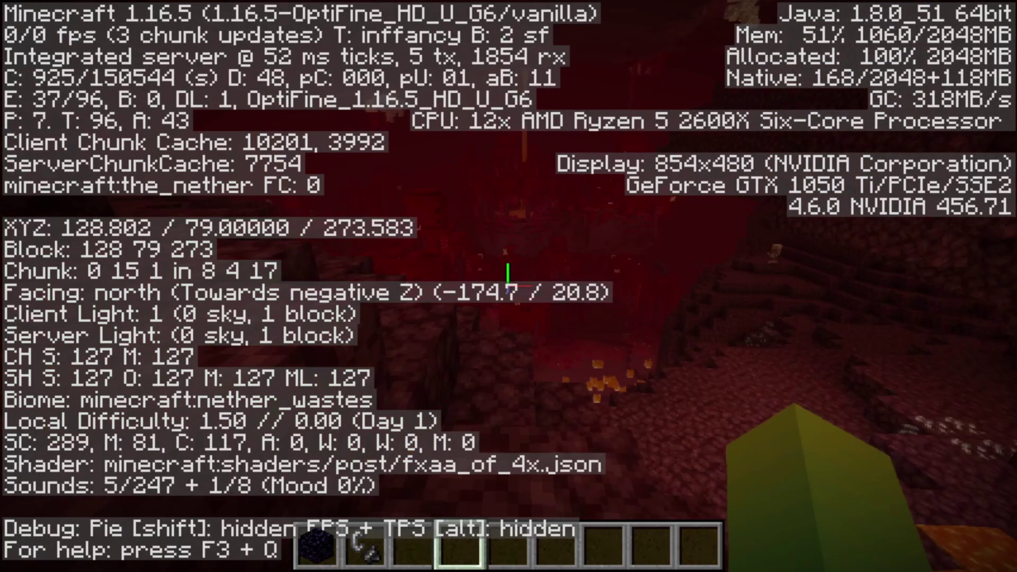
key(w)
key(w)
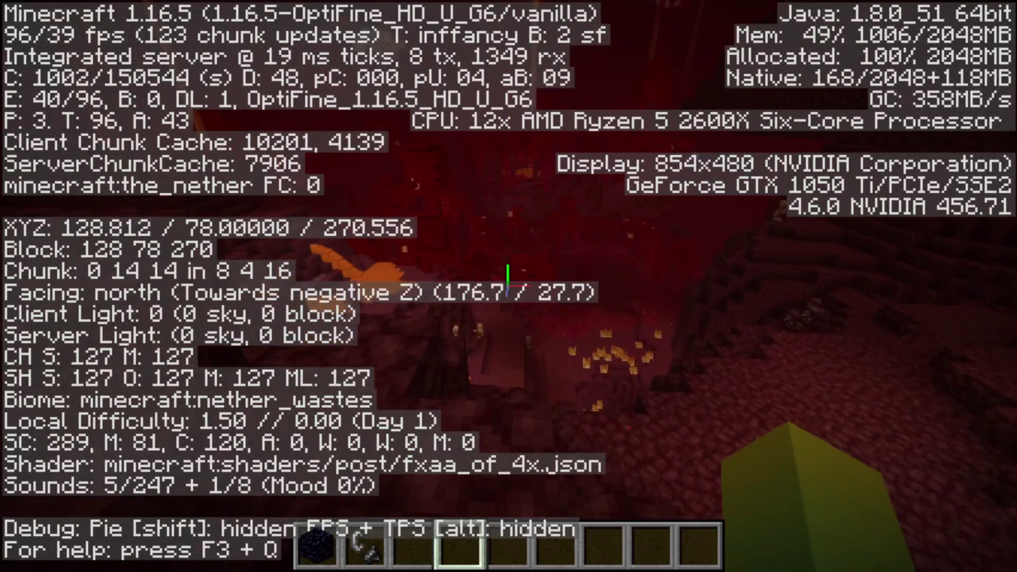
key(w)
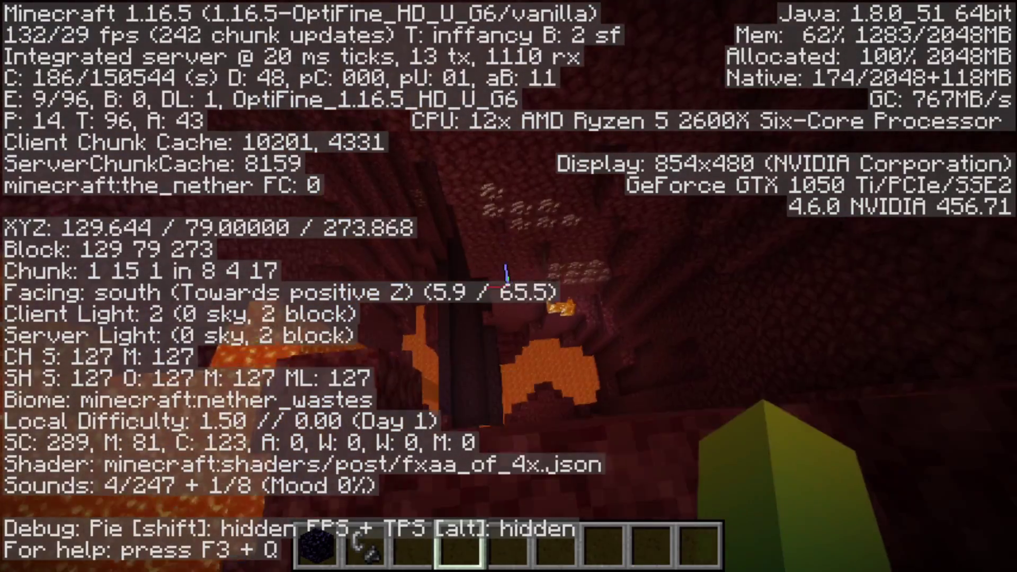
key(space)
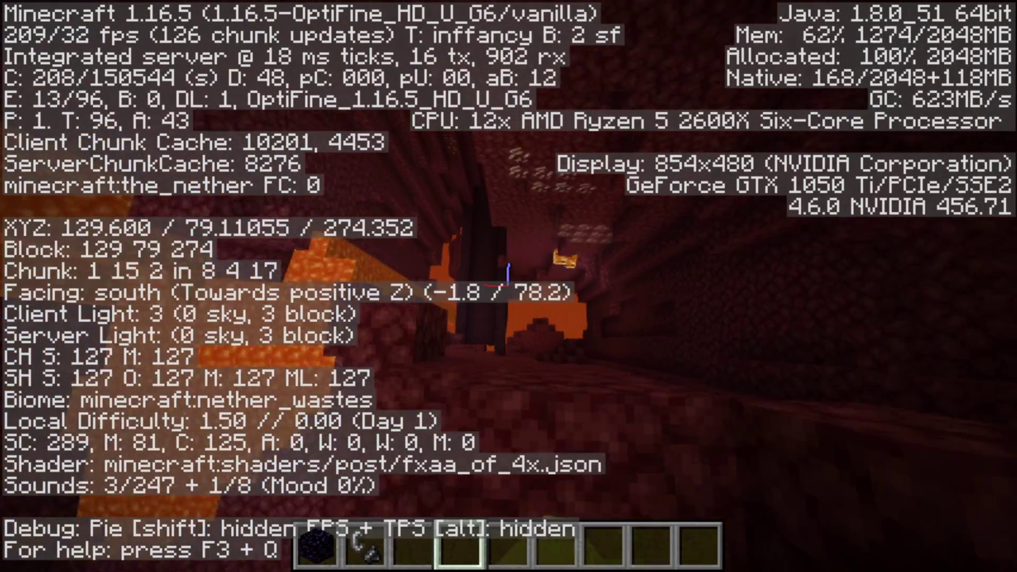
key(s)
key(w)
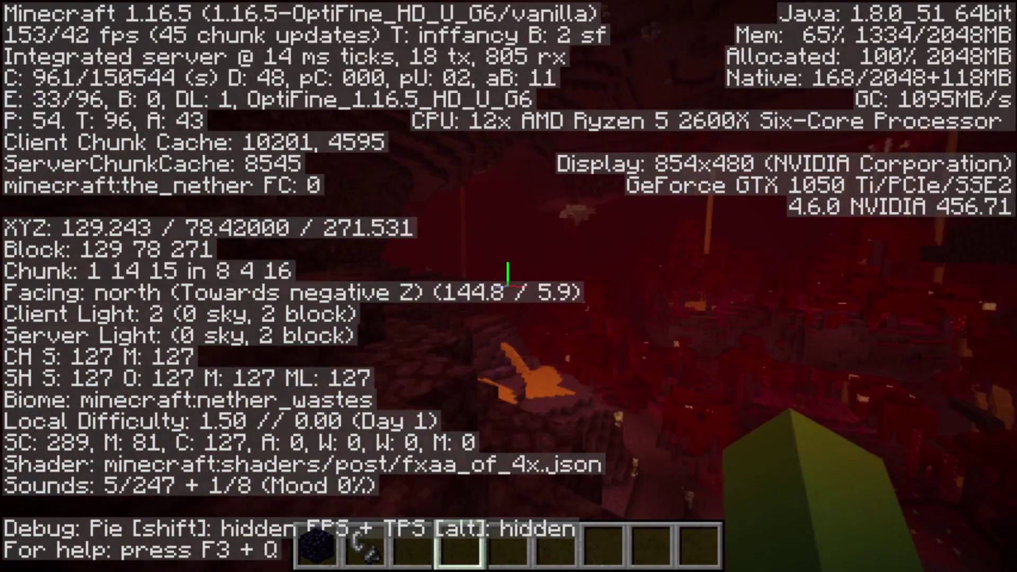
key(w)
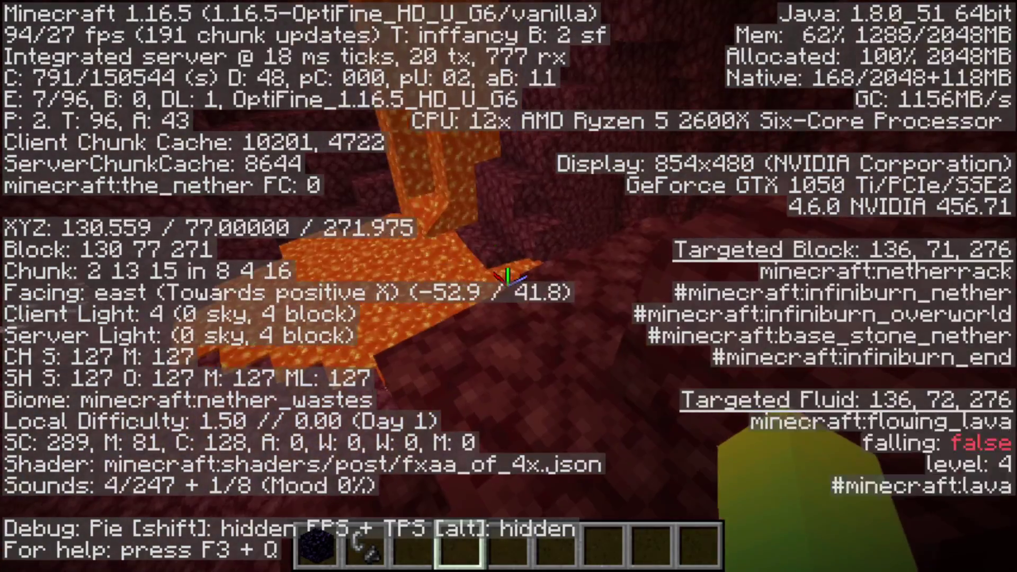
key(Escape)
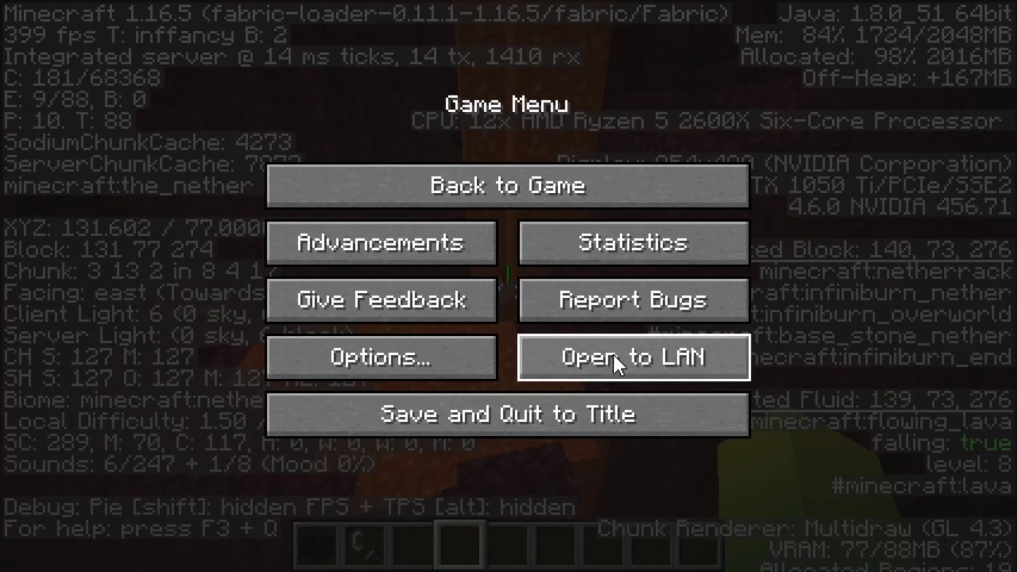
Step: Resume the Fabric game and roam the lava area, dropping into and rising out of the chasm
key(Escape)
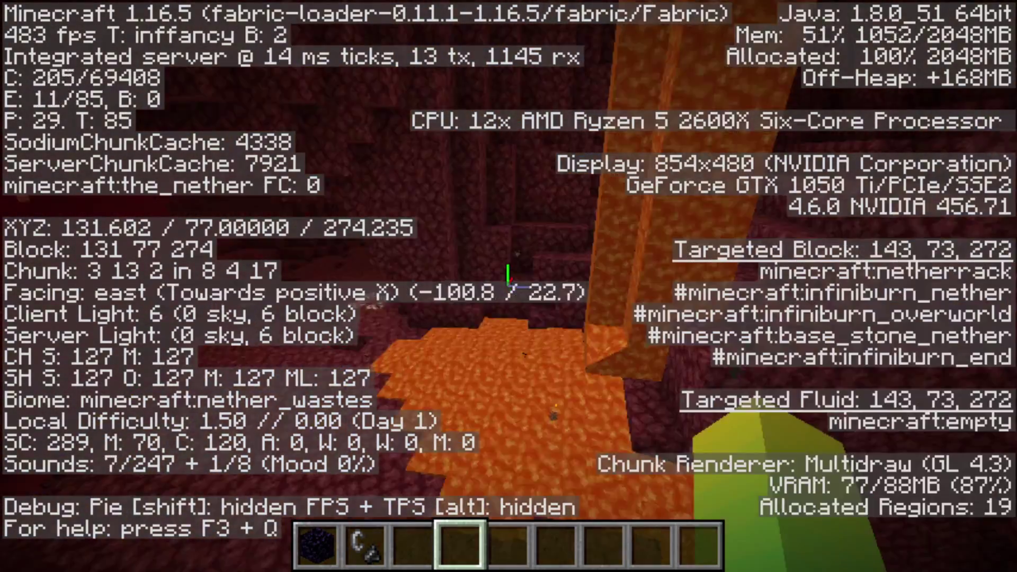
key(w)
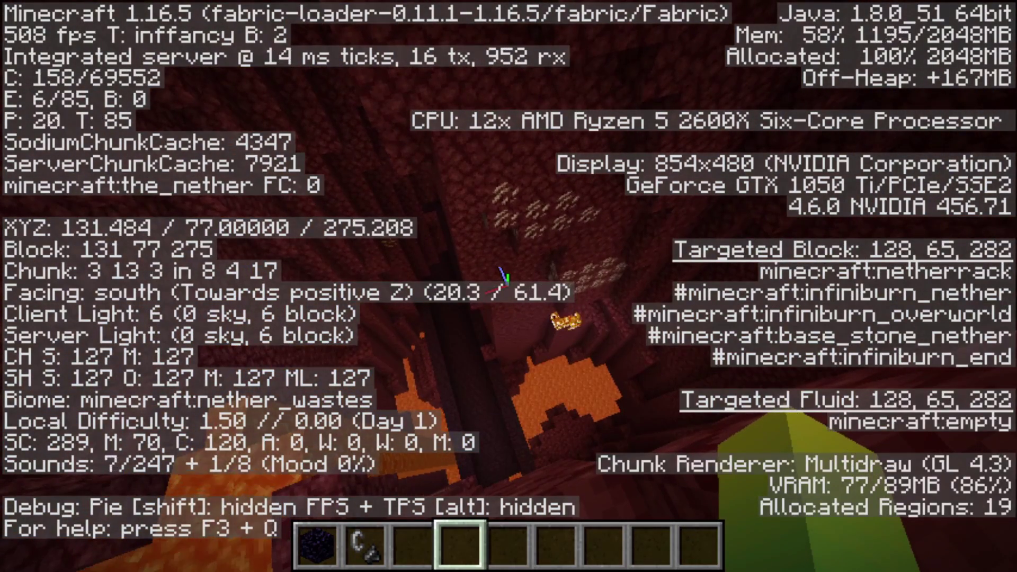
key(w)
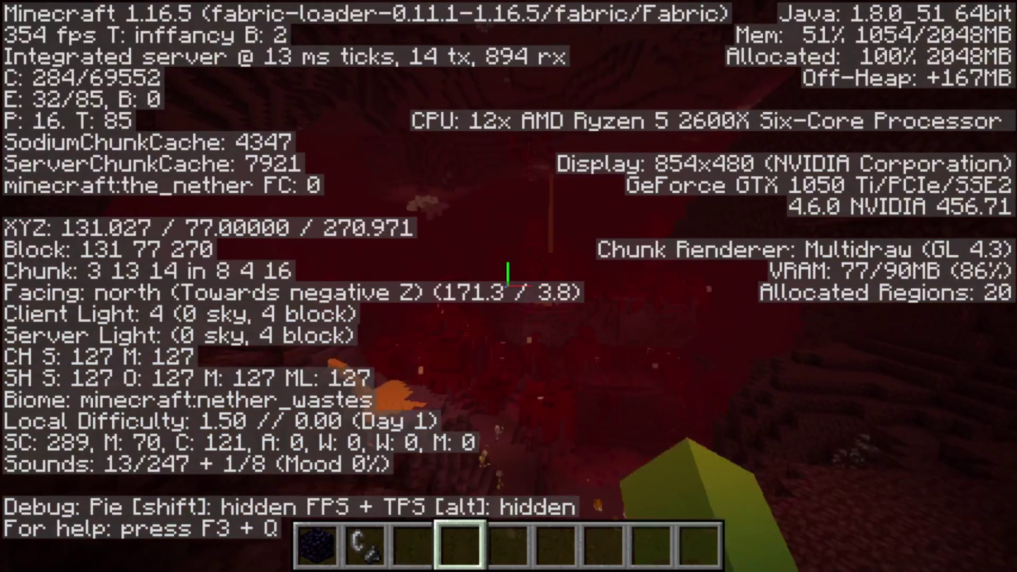
key(w)
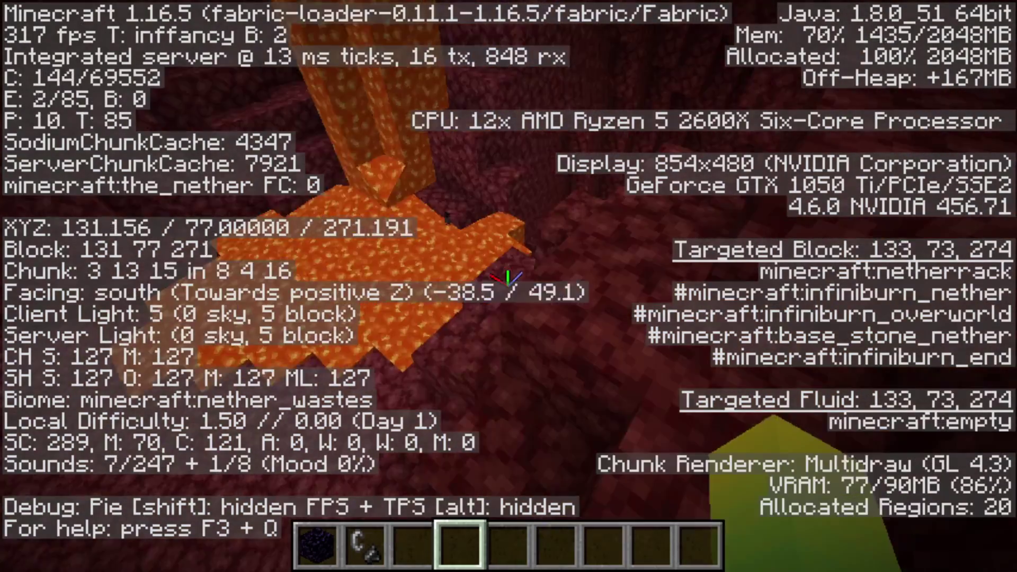
key(w)
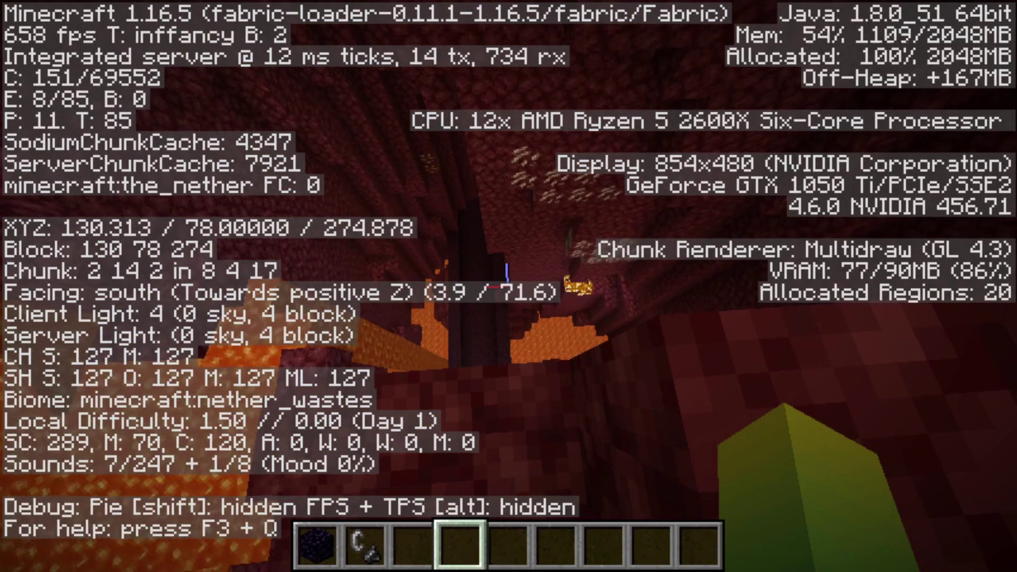
key(shift)
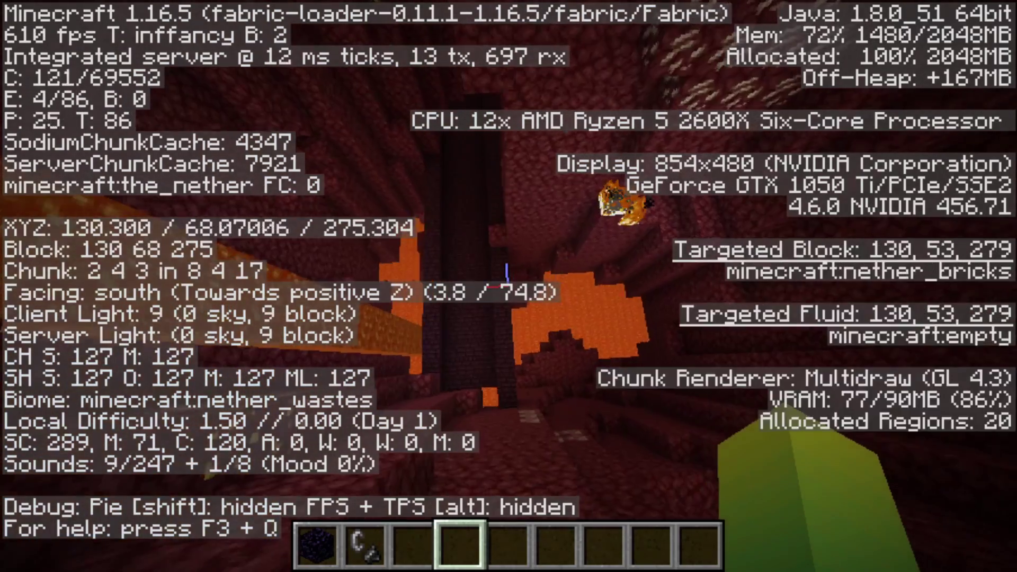
key(space)
key(space)
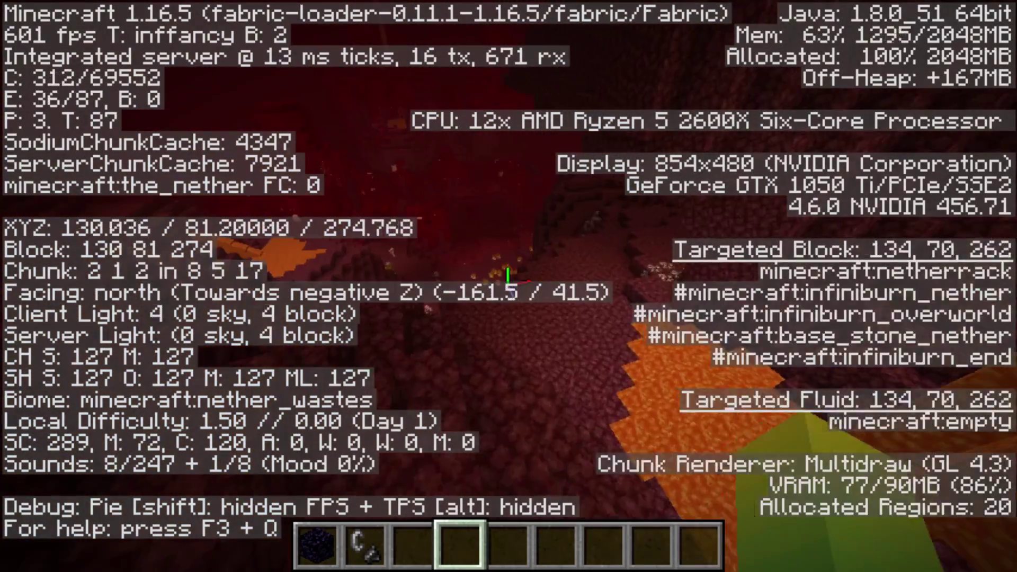
key(shift)
key(shift)
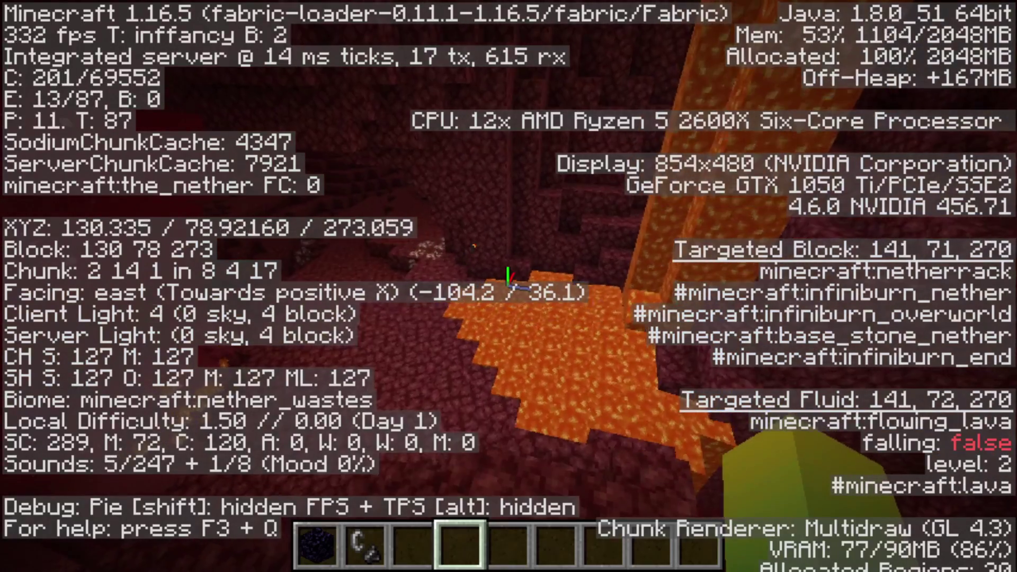
Step: Hide the F3 debug overlay and switch to the front-facing third-person view
key(F3)
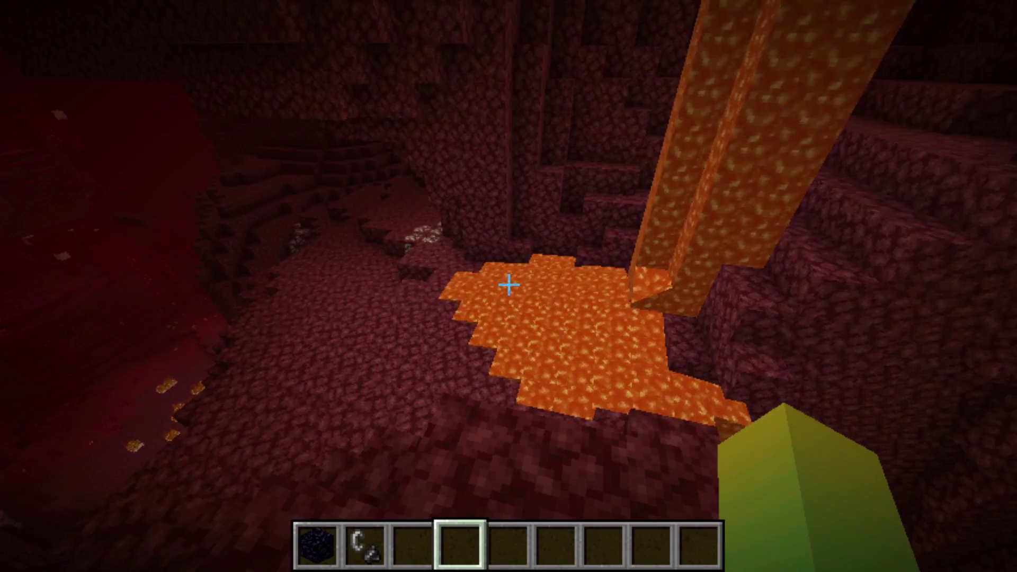
key(F5)
key(F5)
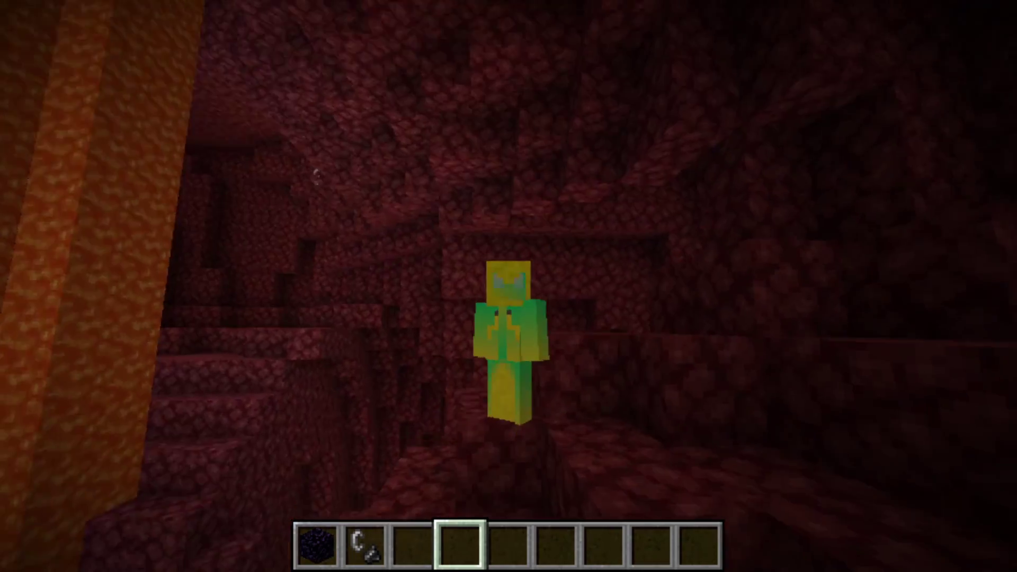